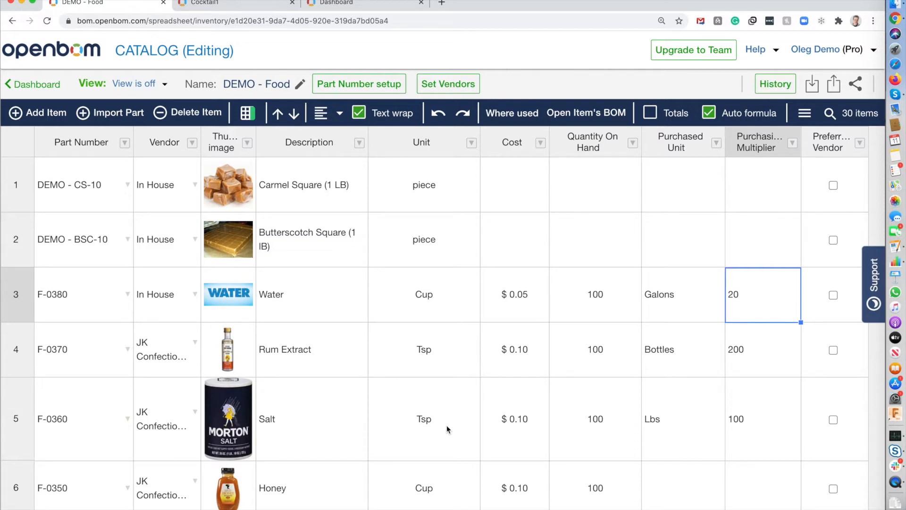
Review the units, costs, purchased units and purchasing multipliers of Water, Rum Extract and Salt in the DEMO - Food catalog.
left_click(324, 283)
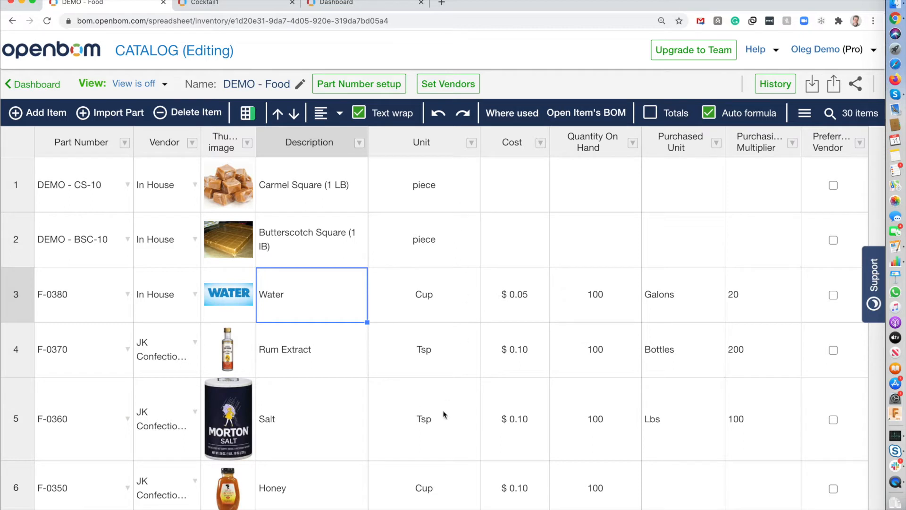
left_click(535, 303)
left_click(531, 357)
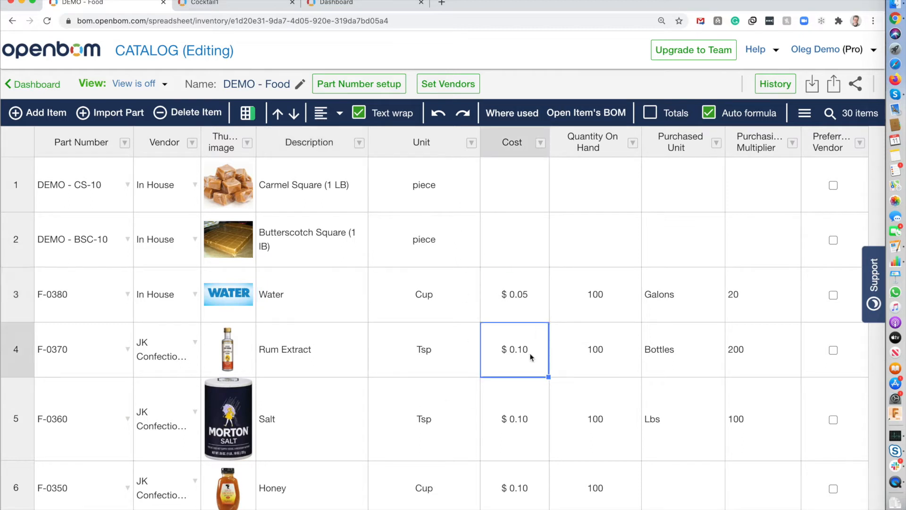
left_click(450, 309)
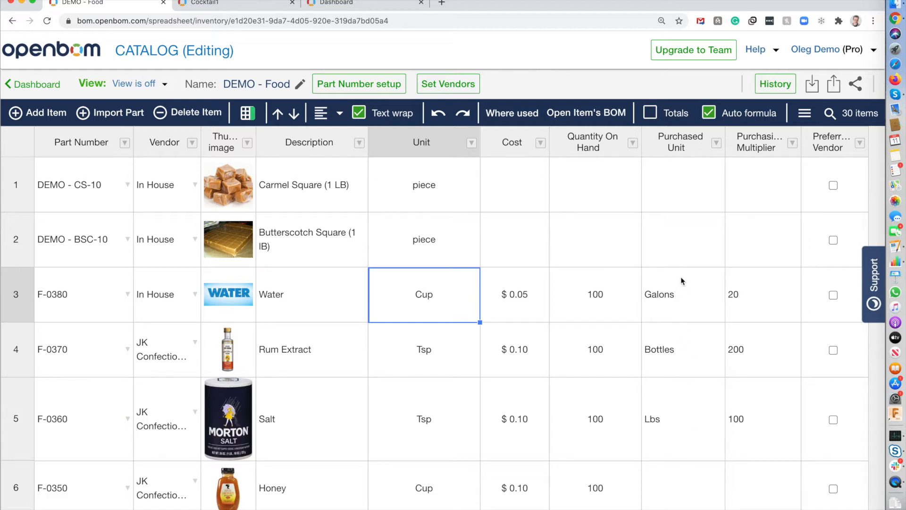
left_click(694, 305)
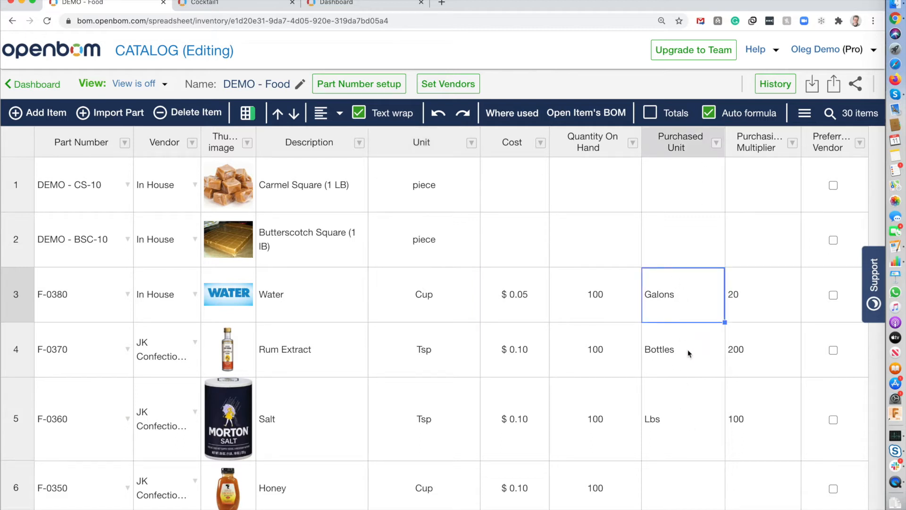
left_click(681, 414)
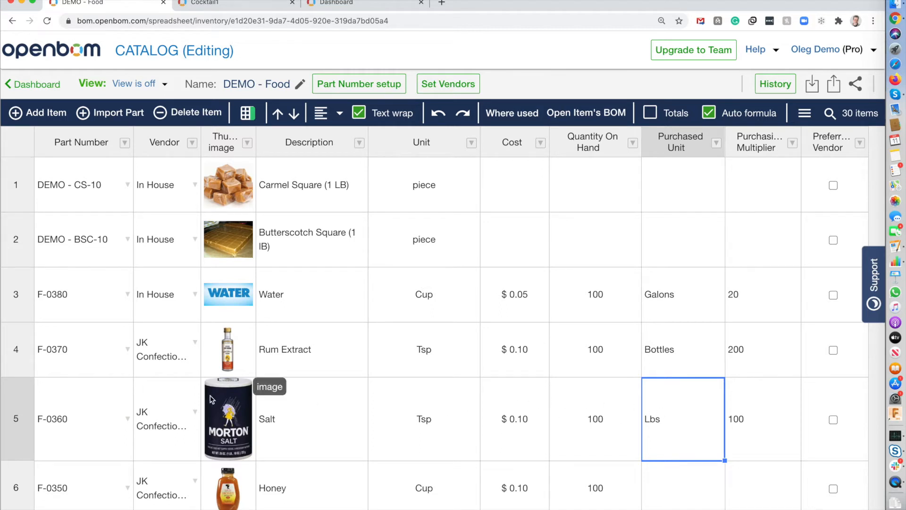
left_click(772, 287)
left_click(775, 348)
left_click(771, 400)
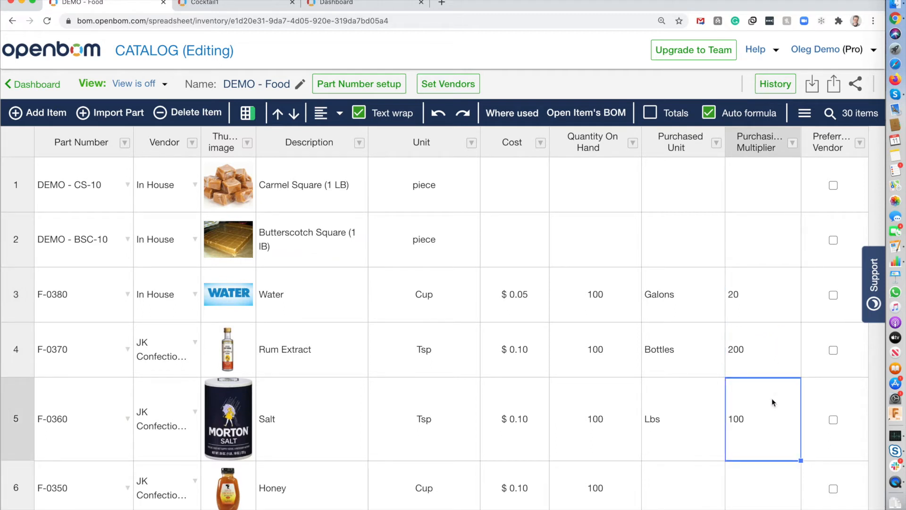
left_click(753, 319)
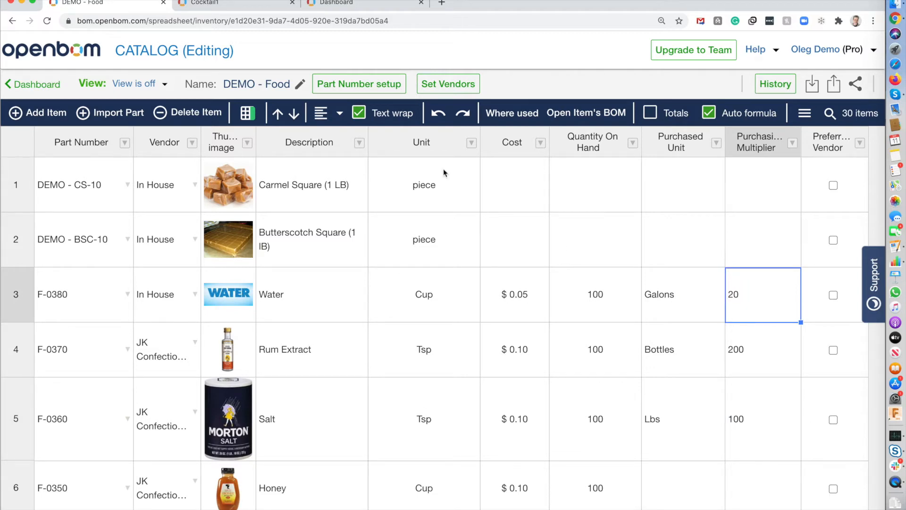
Switch to the Cocktail1 BOM and examine its three ingredients, their quantities and the Extended Cost column.
left_click(226, 2)
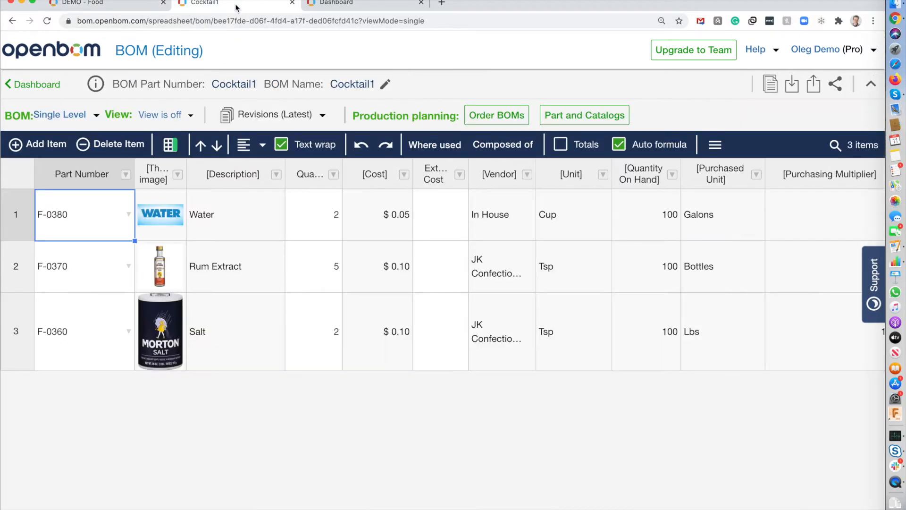
left_click(313, 308)
left_click(268, 270)
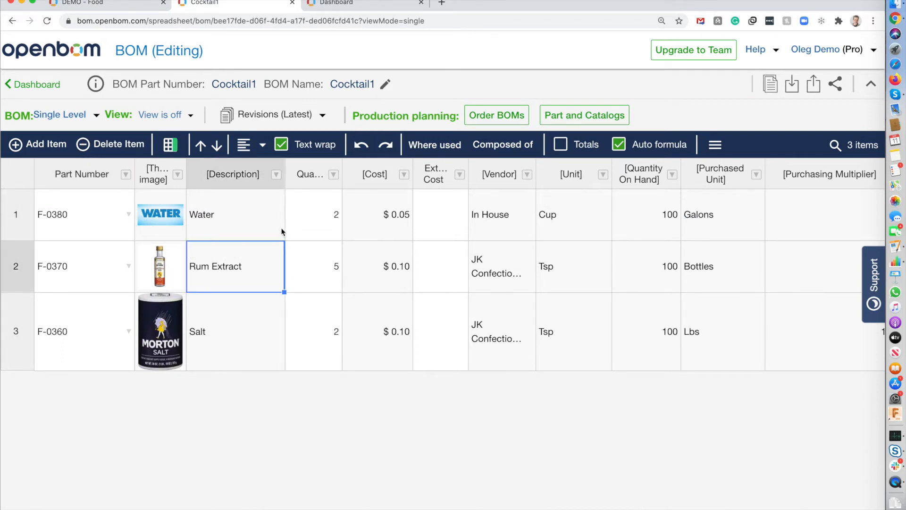
left_click(163, 220)
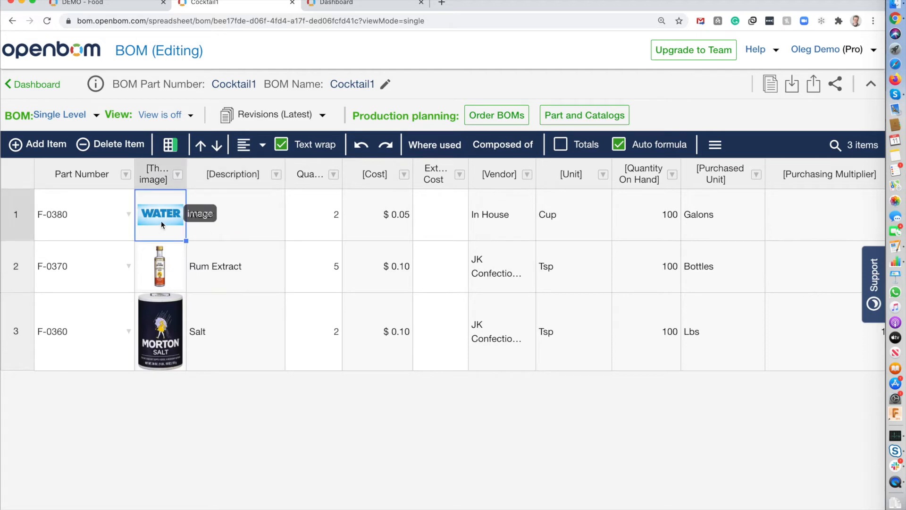
left_click(163, 277)
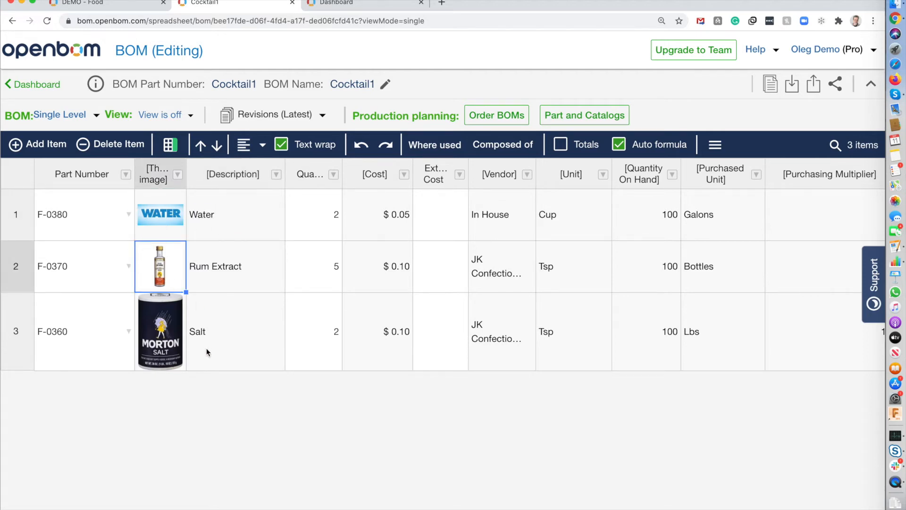
left_click(229, 342)
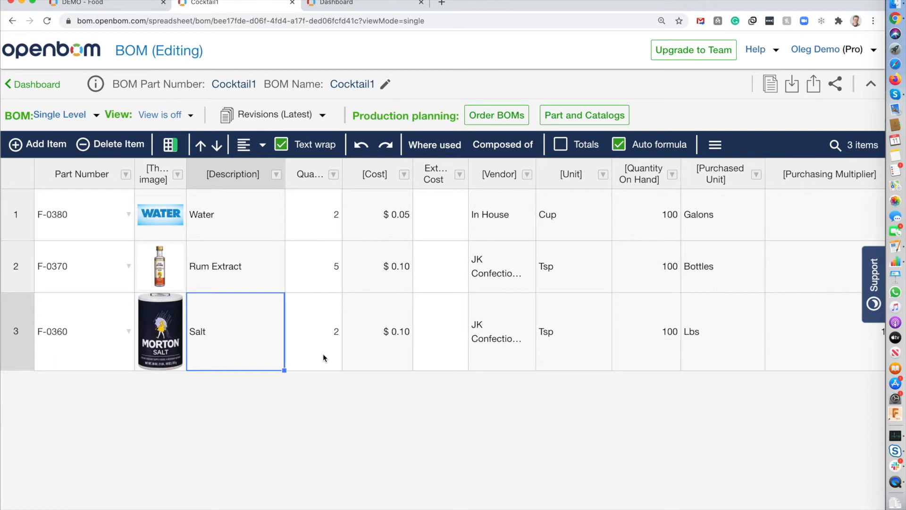
scroll(558, 323, "right", 1)
scroll(558, 323, "left", 1)
right_click(445, 221)
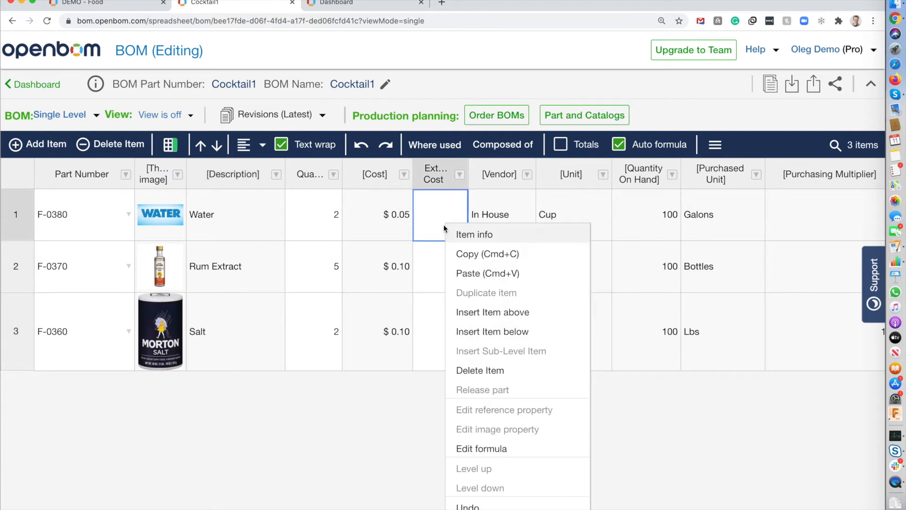
left_click(437, 274)
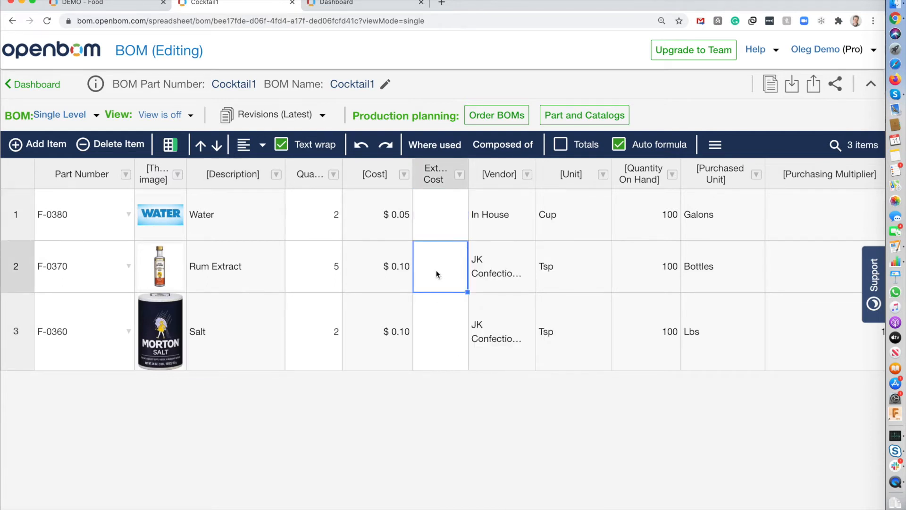
Add a production order batch of 1000 units described as "party order" to the Cocktail1 BOM and open its part order list.
left_click(483, 115)
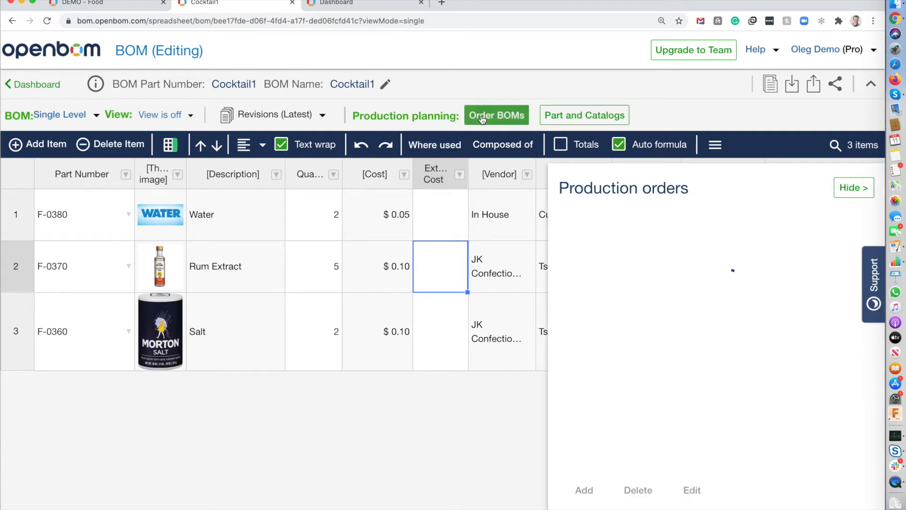
left_click(584, 489)
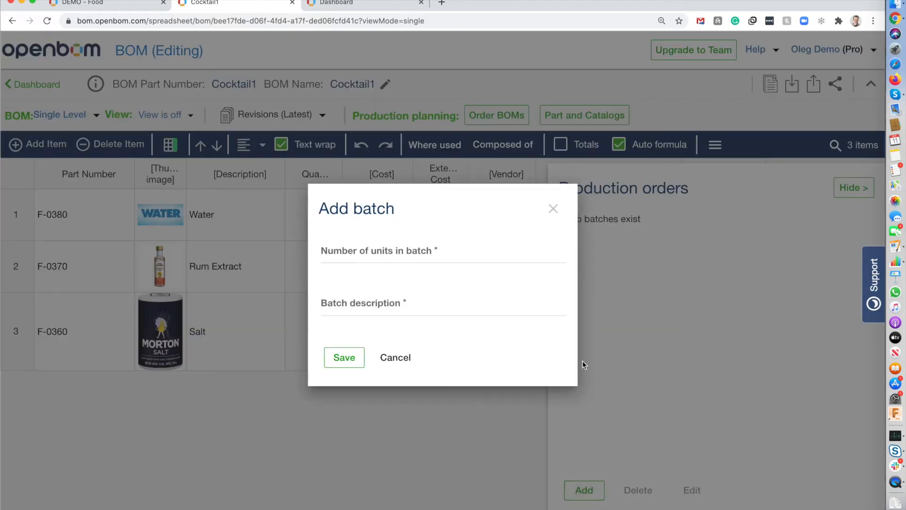
type("1000")
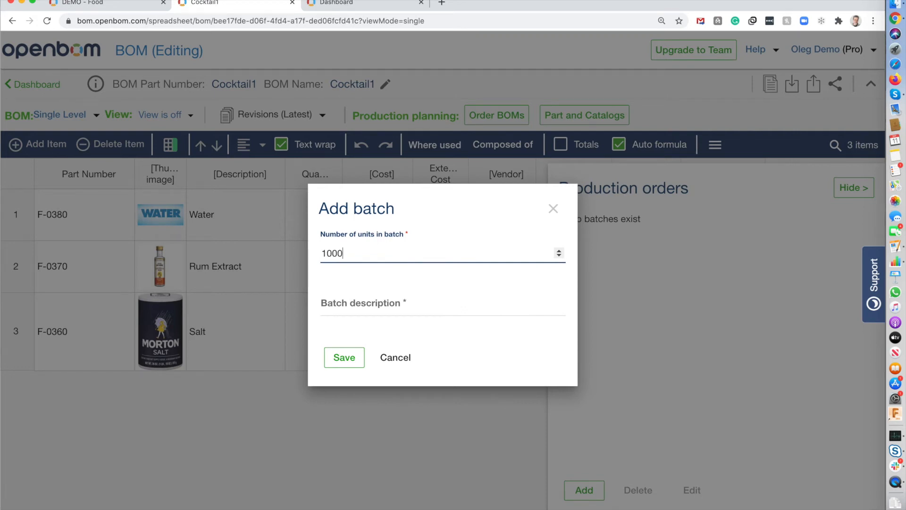
key("Tab")
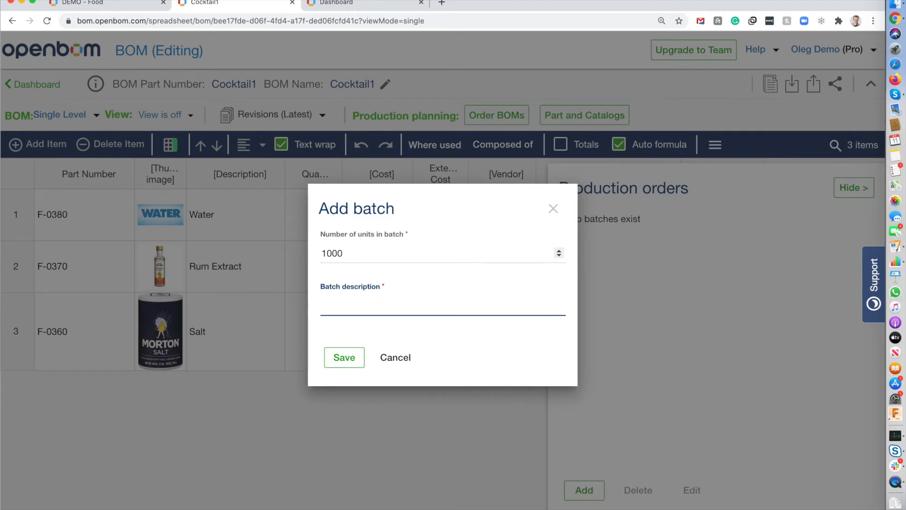
type("party order")
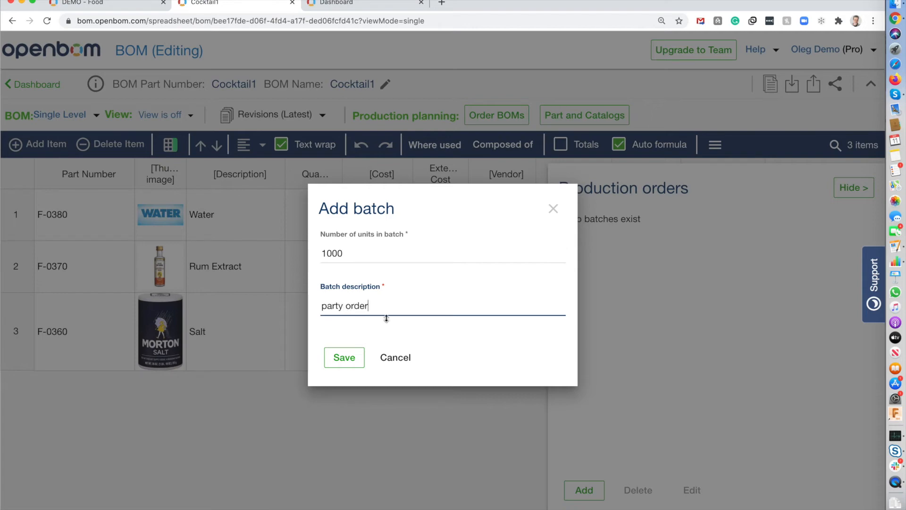
left_click(344, 363)
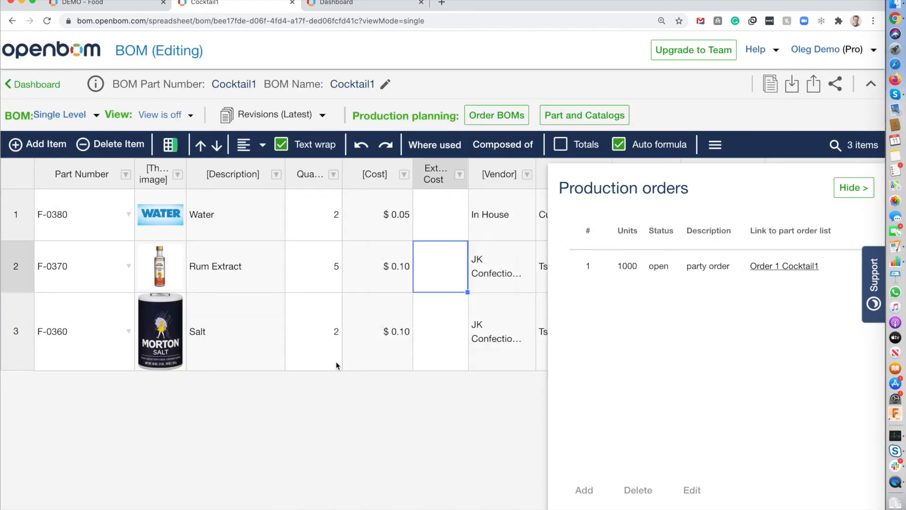
left_click(766, 266)
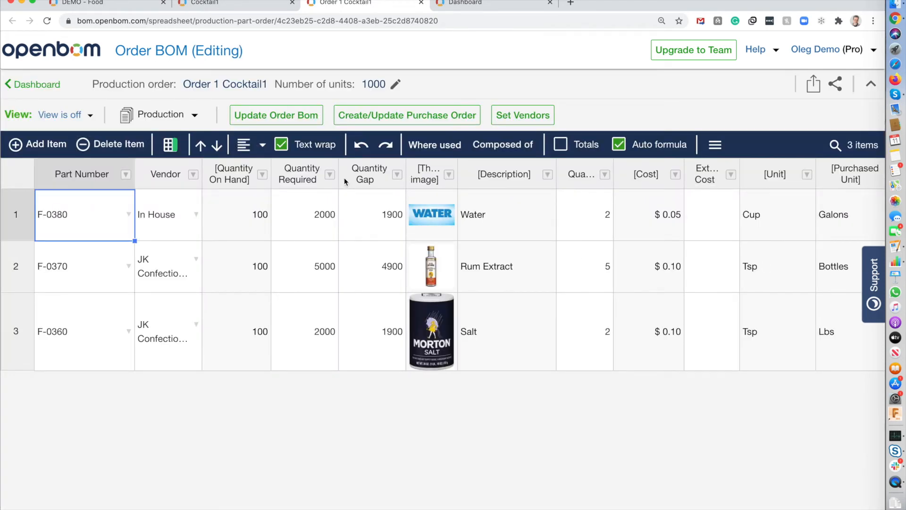
Widen the Quantity Required column slightly and start inserting a property on the right of Quantity Gap.
left_click_drag(339, 171, 345, 171)
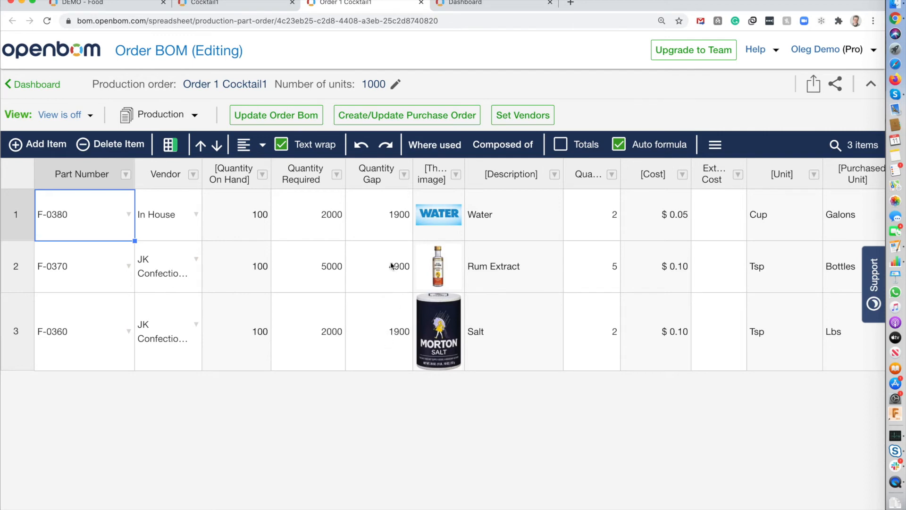
left_click(405, 175)
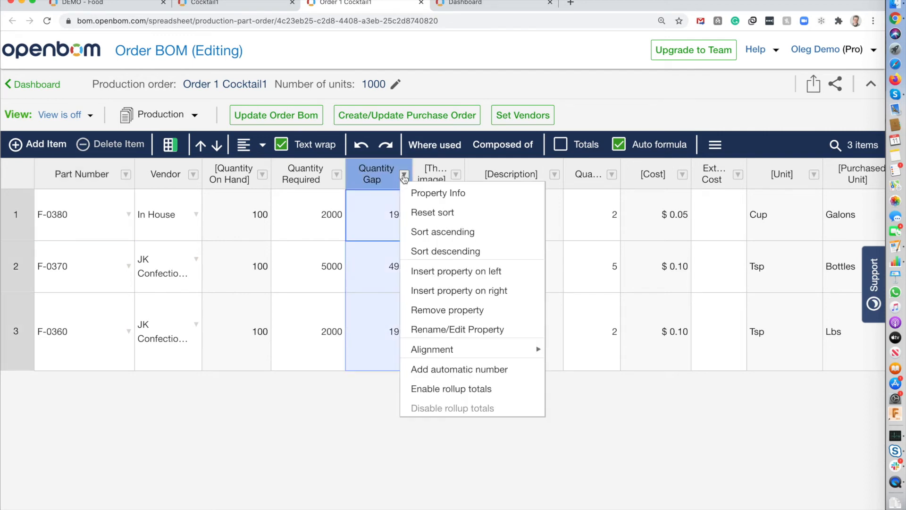
left_click(454, 295)
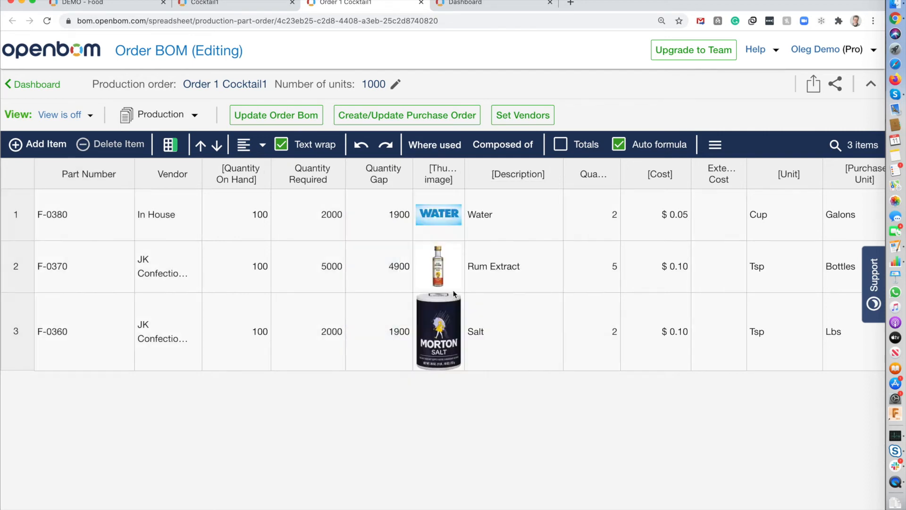
left_click(426, 275)
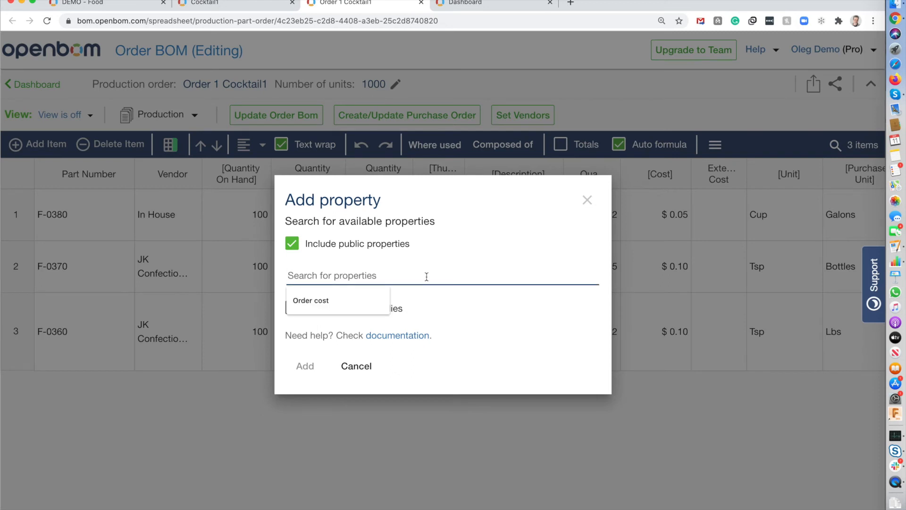
type("order")
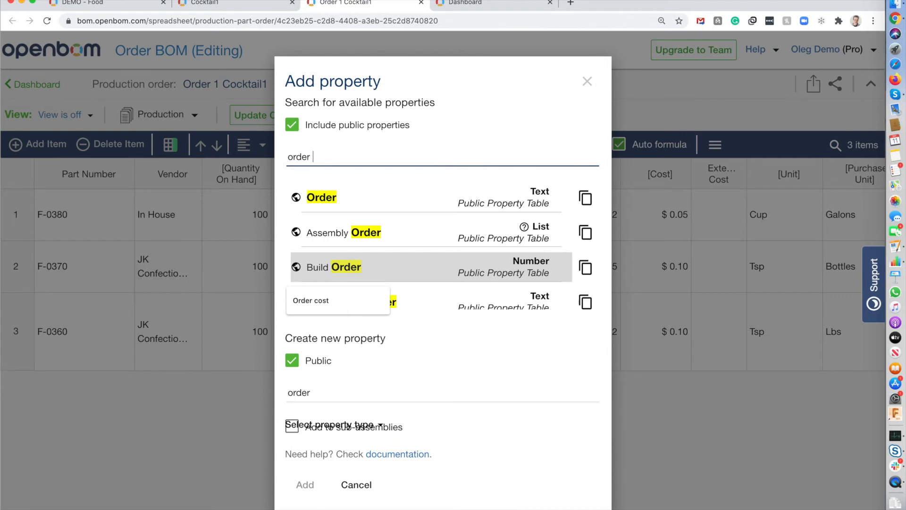
key("BackSpace")
key("BackSpace")
key("BackSpace")
key("BackSpace")
key("BackSpace")
key("BackSpace")
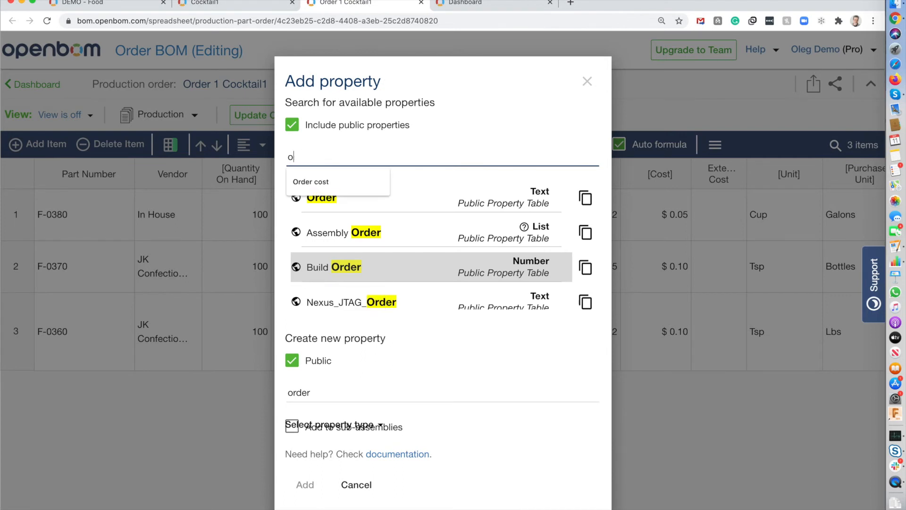
Search the available properties for "units to" and add the public number property Units to order.
type("units to")
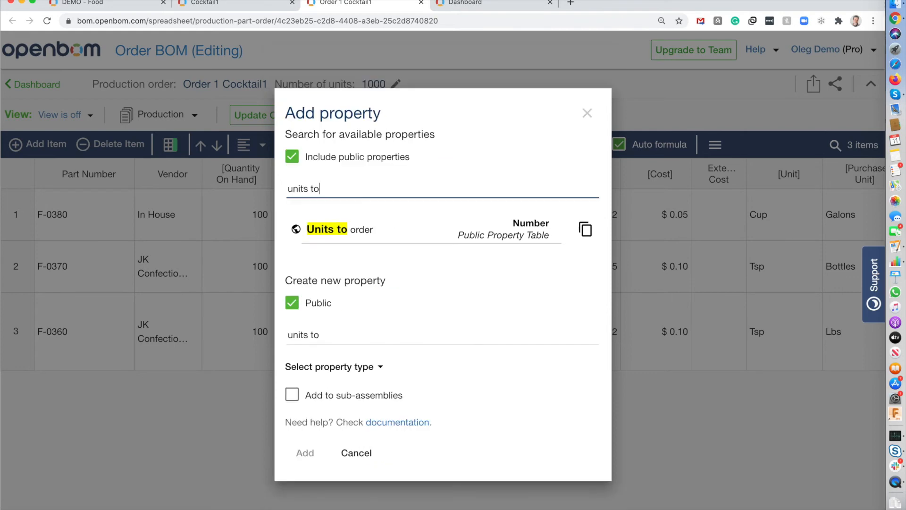
left_click(419, 229)
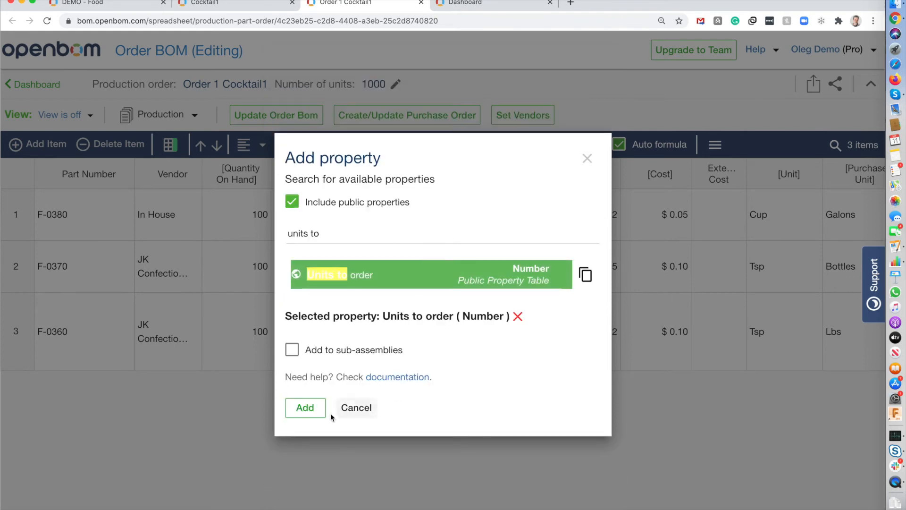
left_click(315, 413)
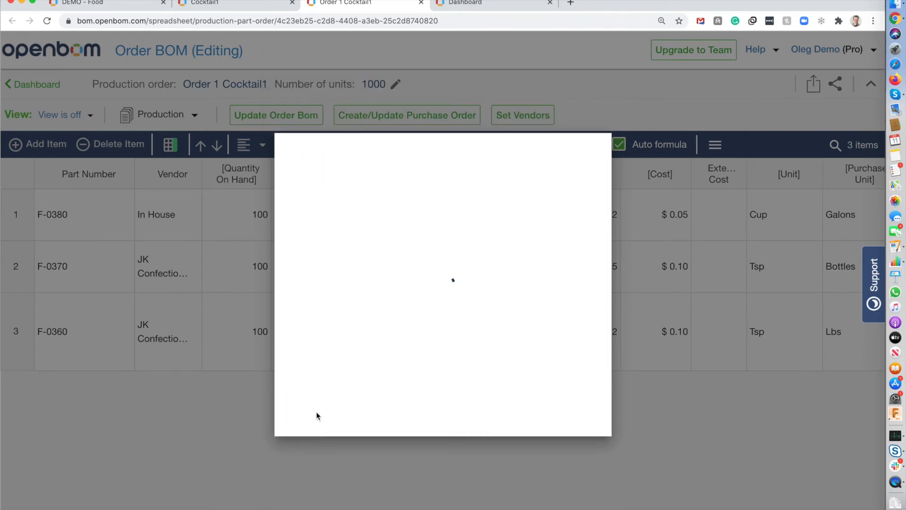
Give Units to order the formula Quantity Gap / Purchasing Multiplier and save it with Apply to all rows enabled.
left_click(439, 229)
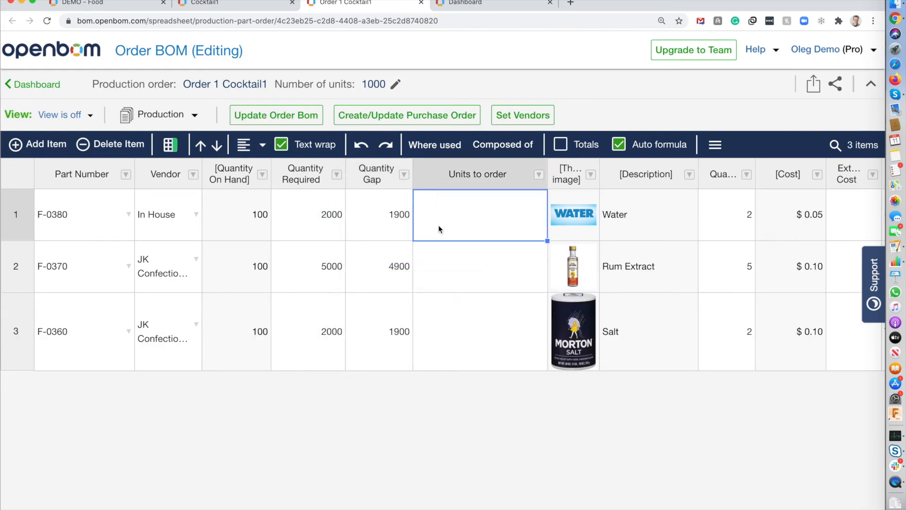
right_click(438, 229)
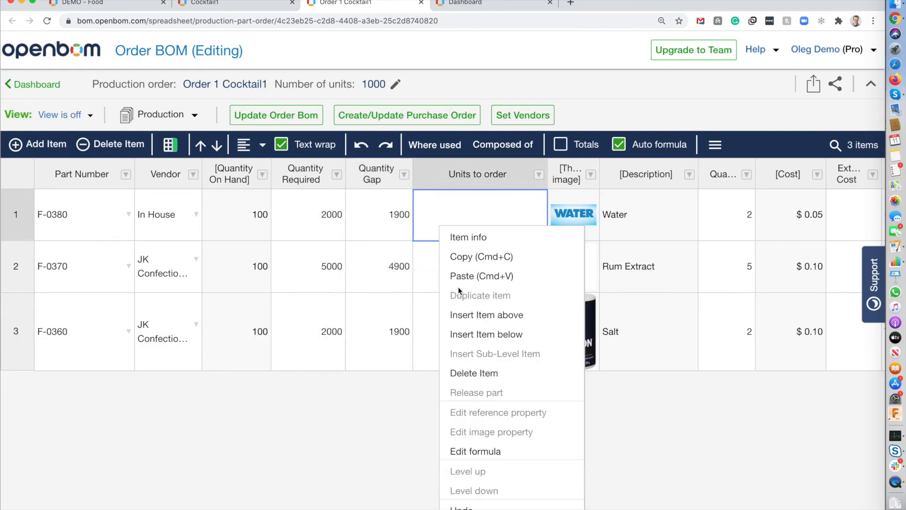
left_click(482, 456)
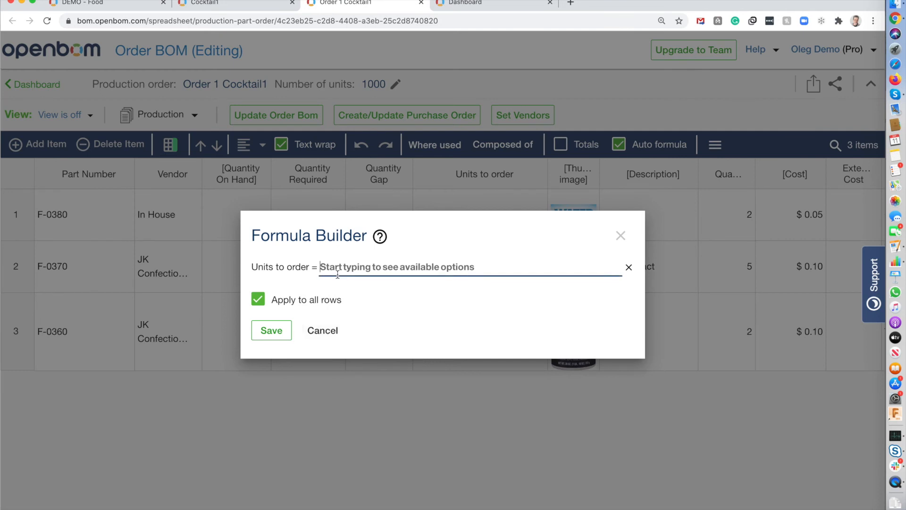
type("qu")
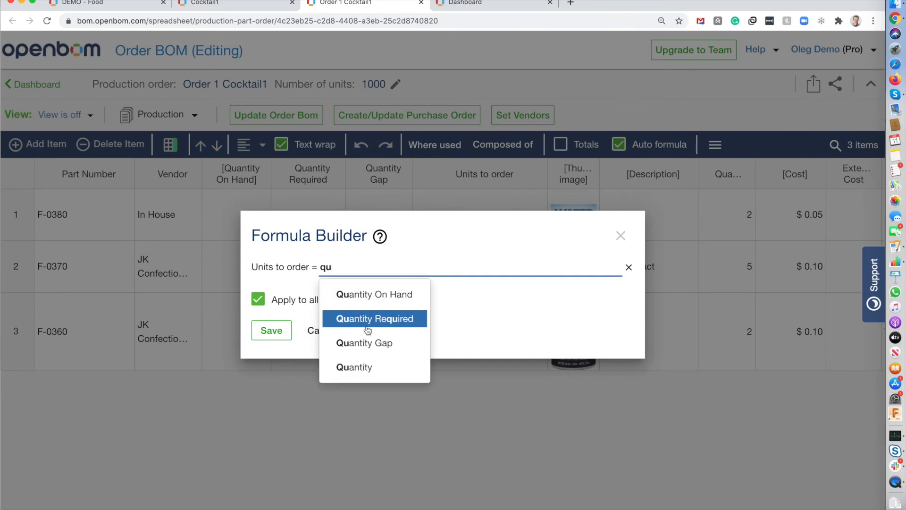
left_click(371, 341)
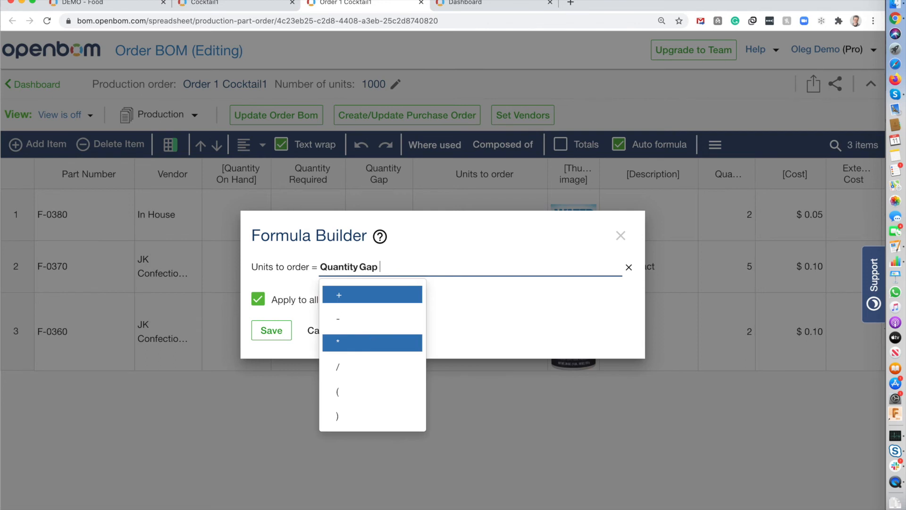
type("/ m")
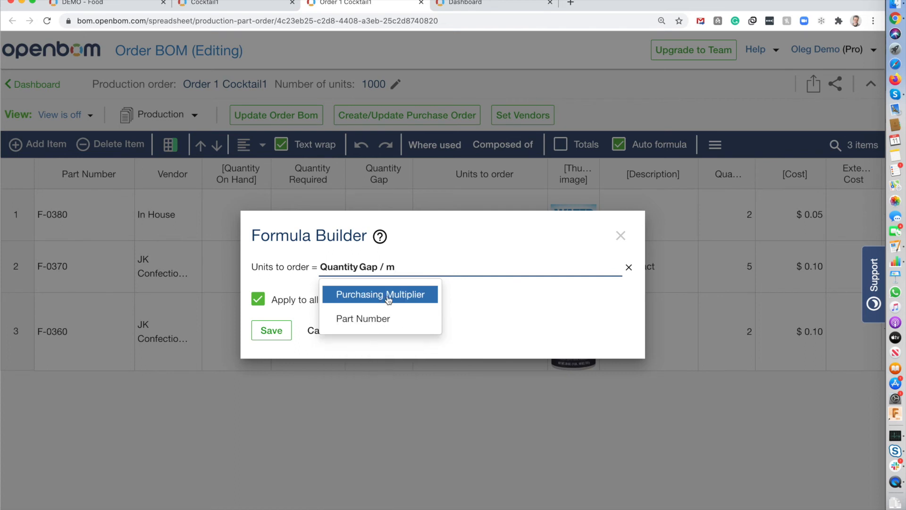
left_click(388, 300)
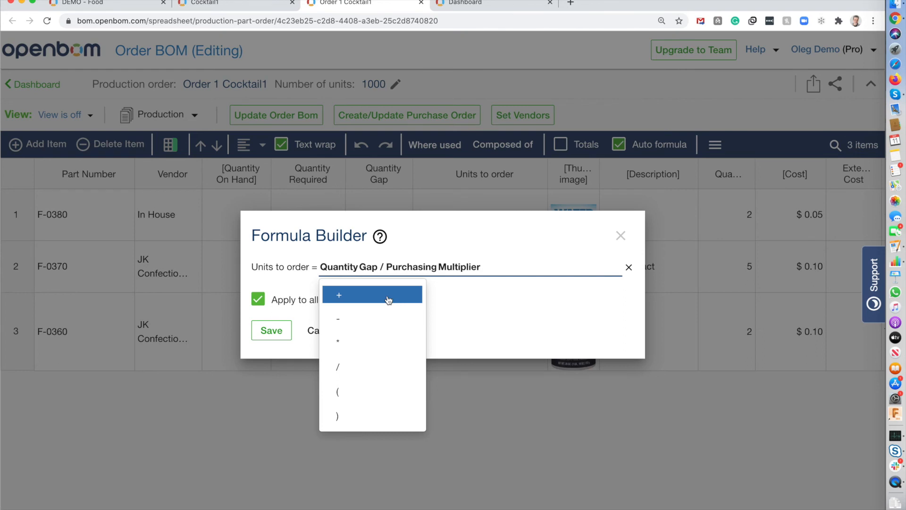
left_click(481, 330)
left_click(272, 333)
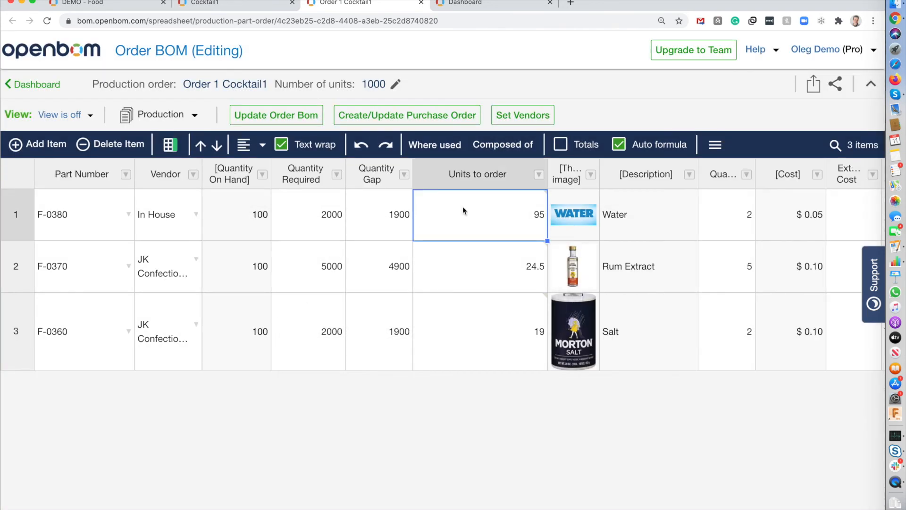
Check the Purchased Unit and Purchasing Multiplier columns, and open the order BOM's property order settings.
mouse_move(546, 314)
scroll(637, 262, "right", 6)
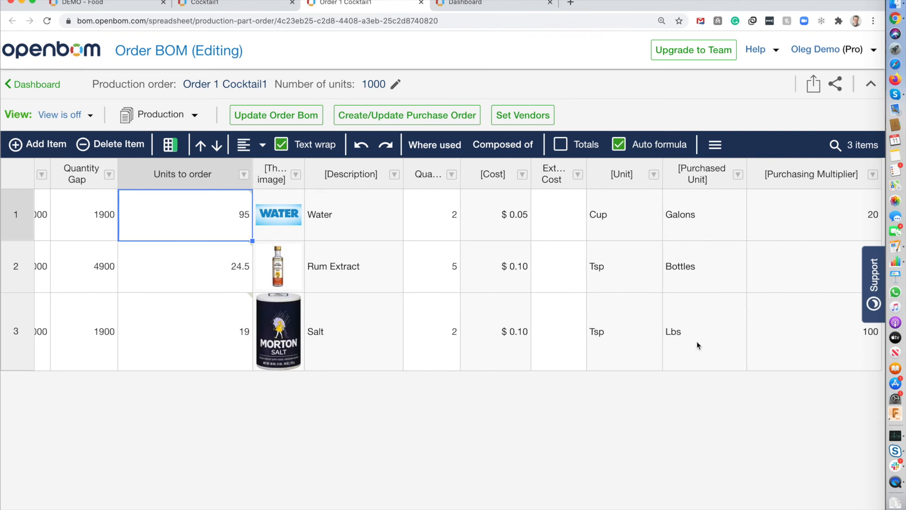
left_click(716, 152)
left_click(710, 175)
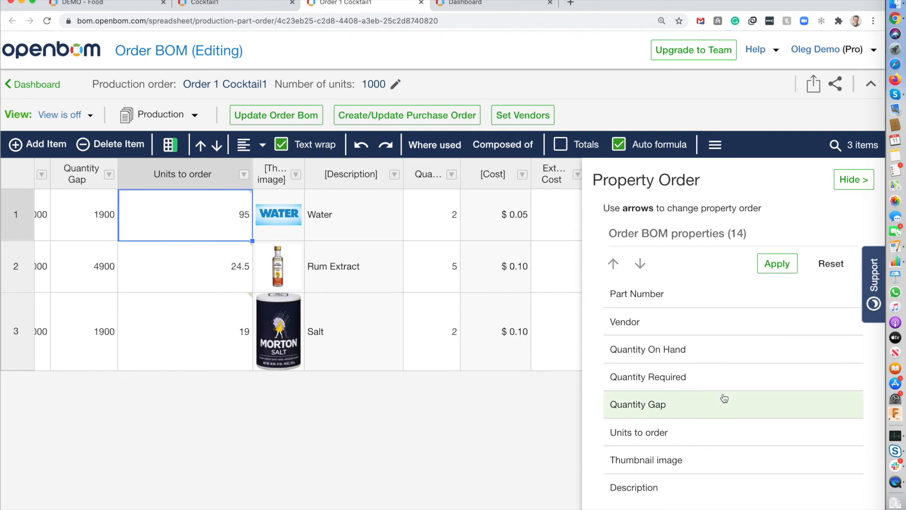
Move the Purchased Unit property directly after Units to order, apply the new order and hide the property order settings.
scroll(725, 399, "down", 4)
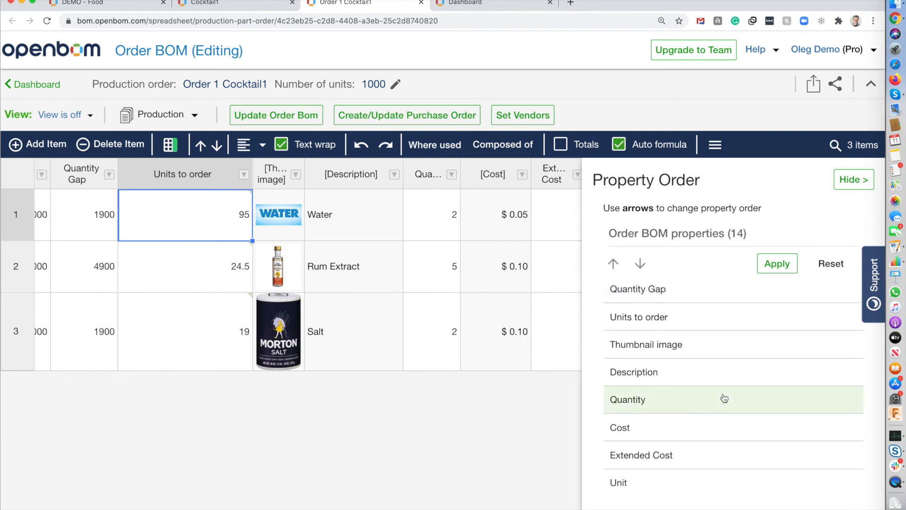
scroll(725, 399, "down", 2)
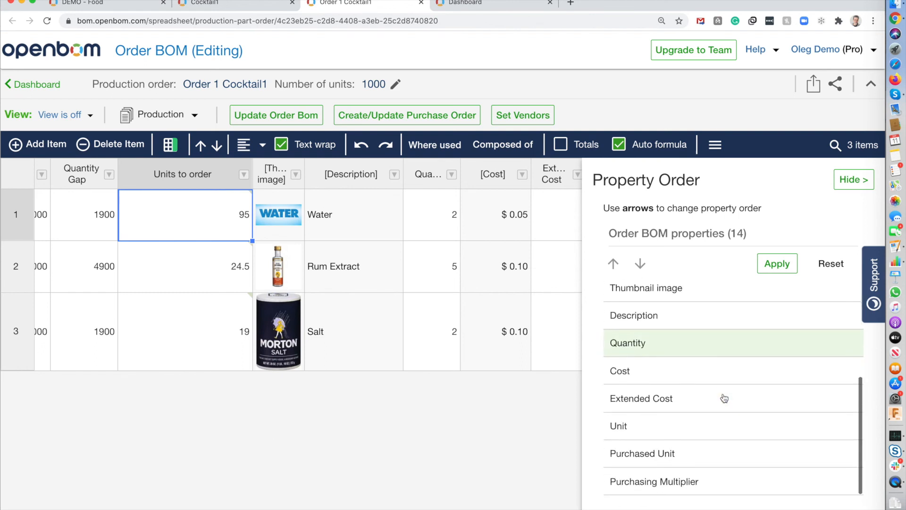
left_click(721, 461)
left_click(614, 263)
left_click(615, 263)
left_click(615, 264)
left_click(615, 263)
scroll(676, 335, "up", 3)
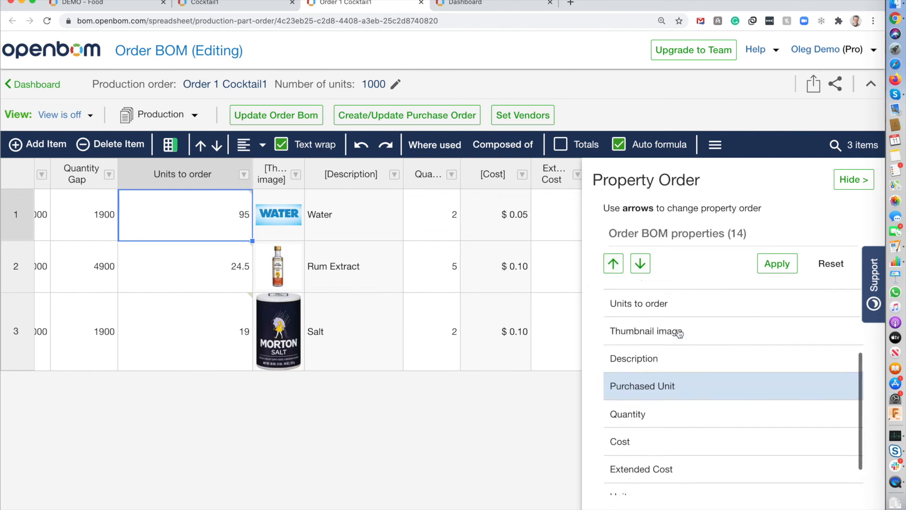
left_click(612, 263)
left_click(612, 264)
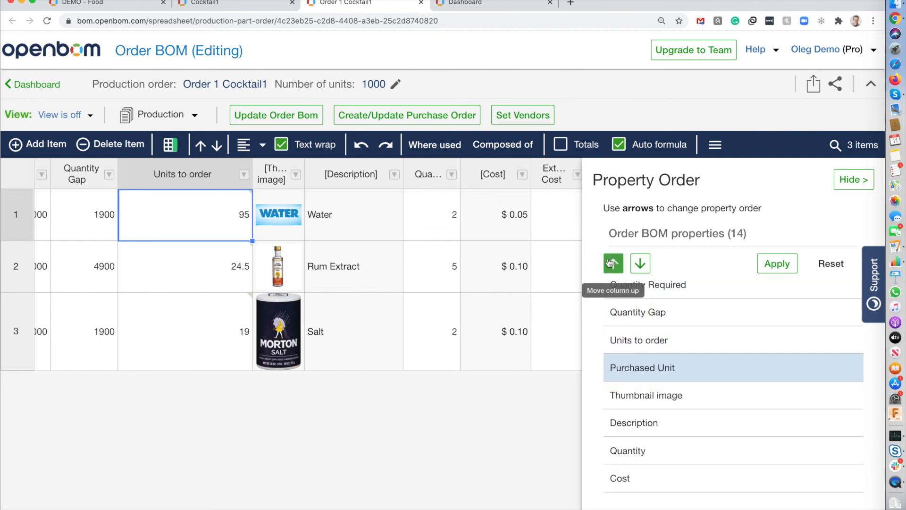
left_click(776, 264)
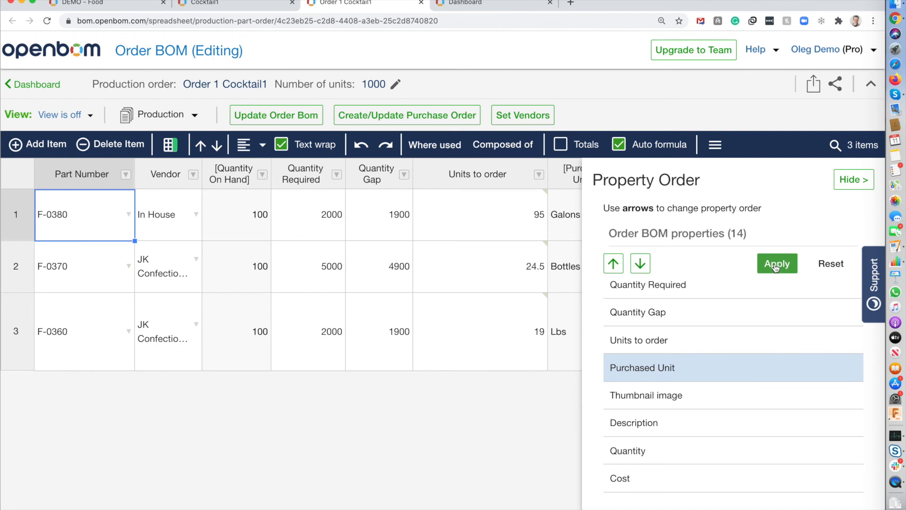
left_click(851, 182)
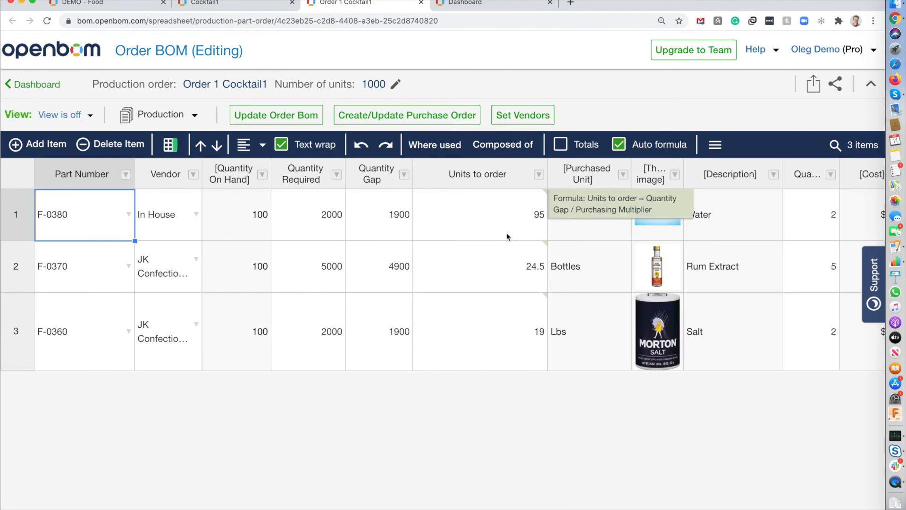